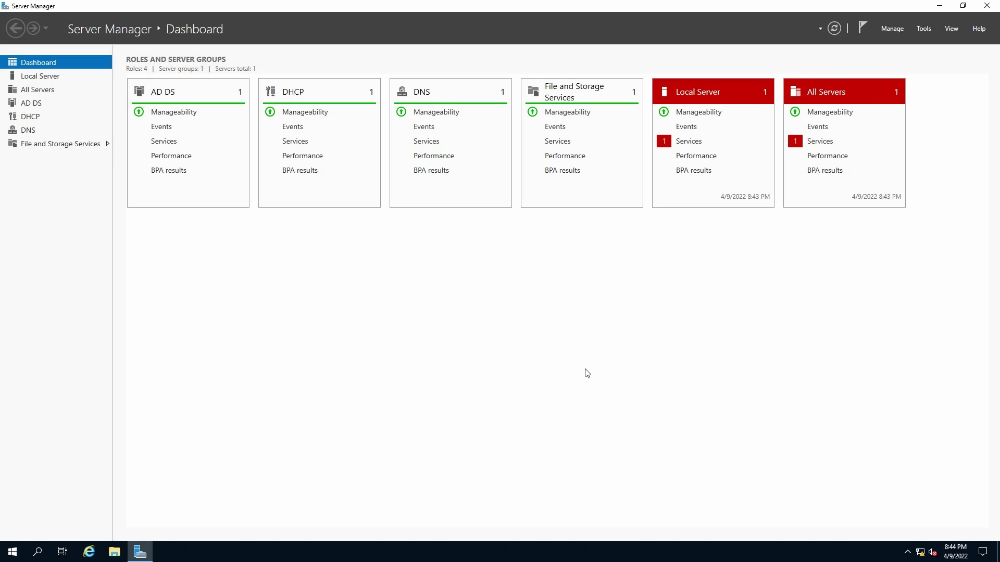
Open the Server Manager Tools menu to locate Active Directory Users and Computers.
click(925, 28)
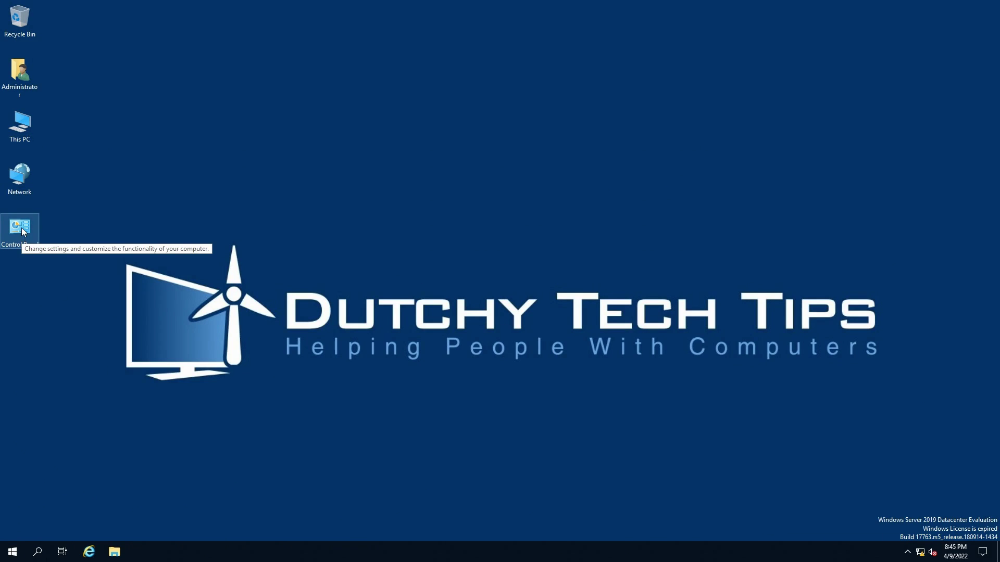
Select Active Directory Users and Computers in Control Panel's Administrative Tools folder.
double_click(21, 232)
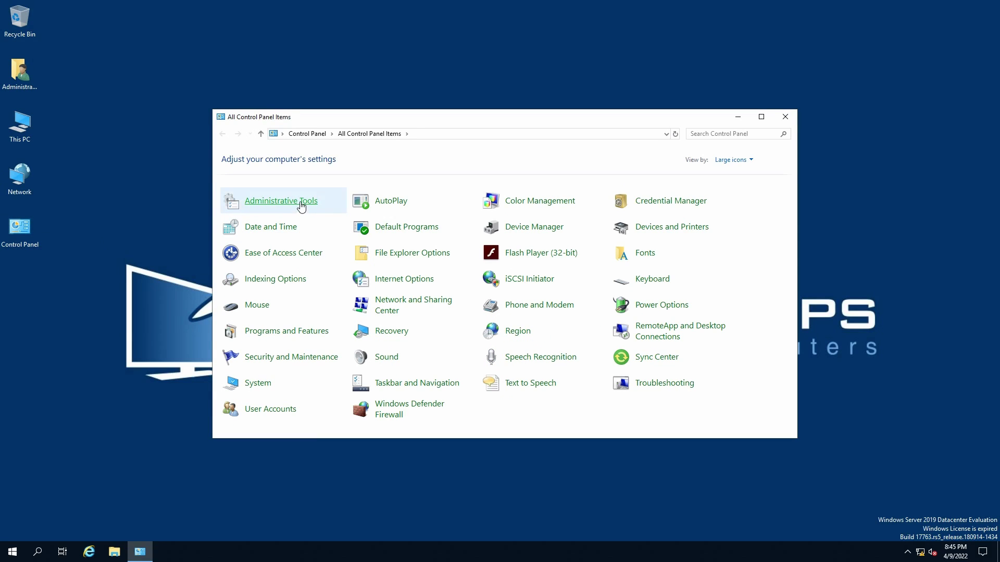
click(300, 210)
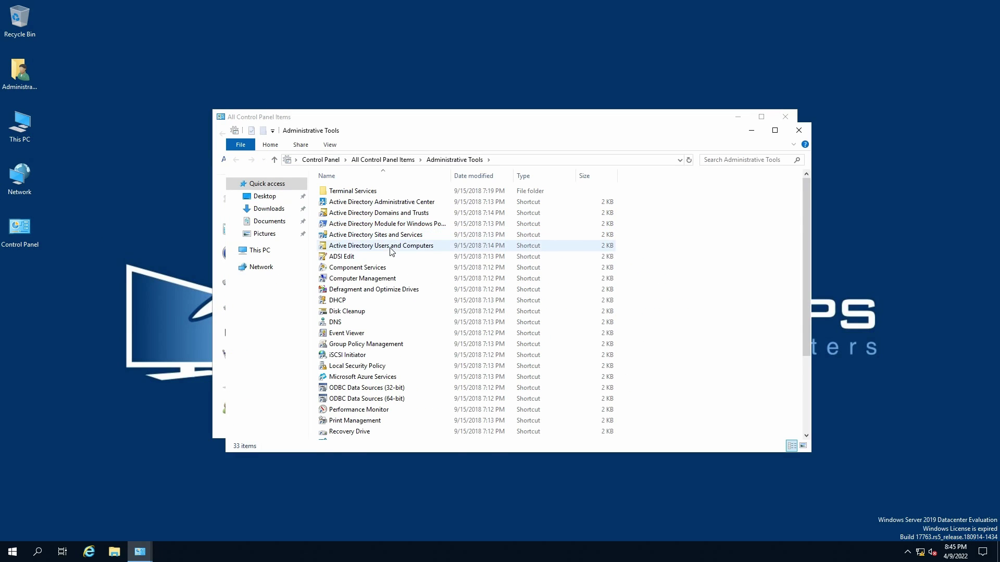
click(391, 249)
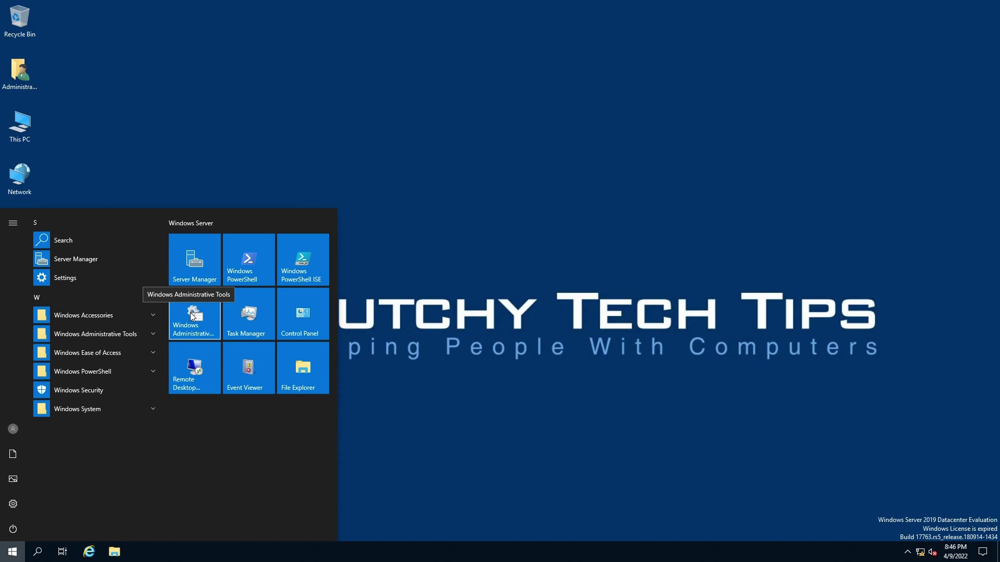
Select Active Directory Users and Computers from Start's Windows Administrative Tools folder.
click(193, 317)
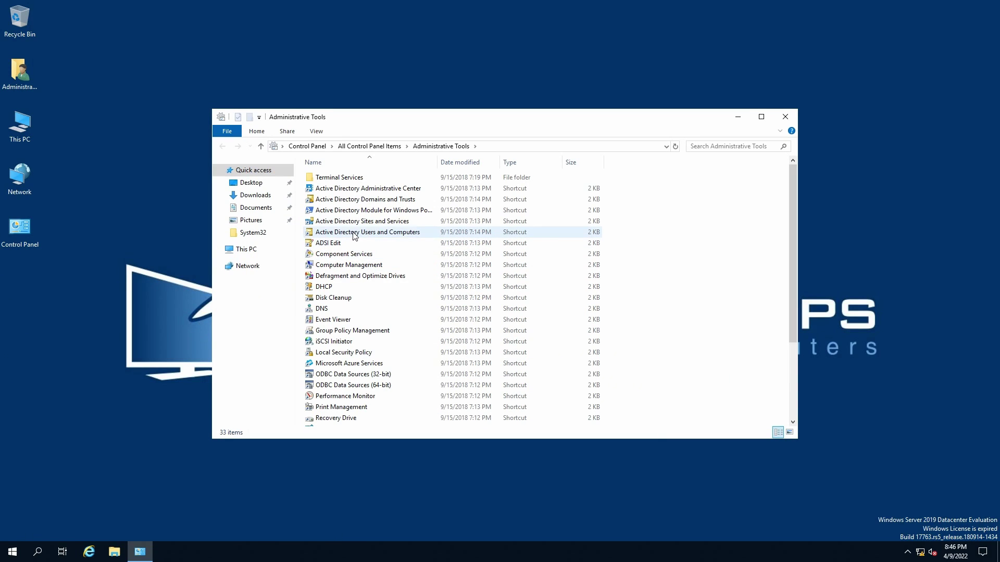
mouse_move(368, 232)
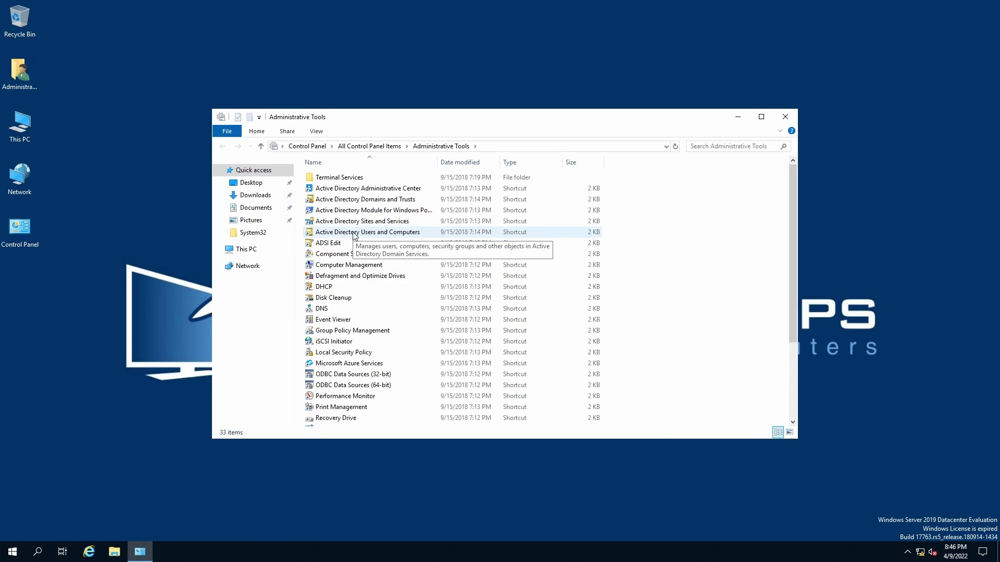
click(352, 233)
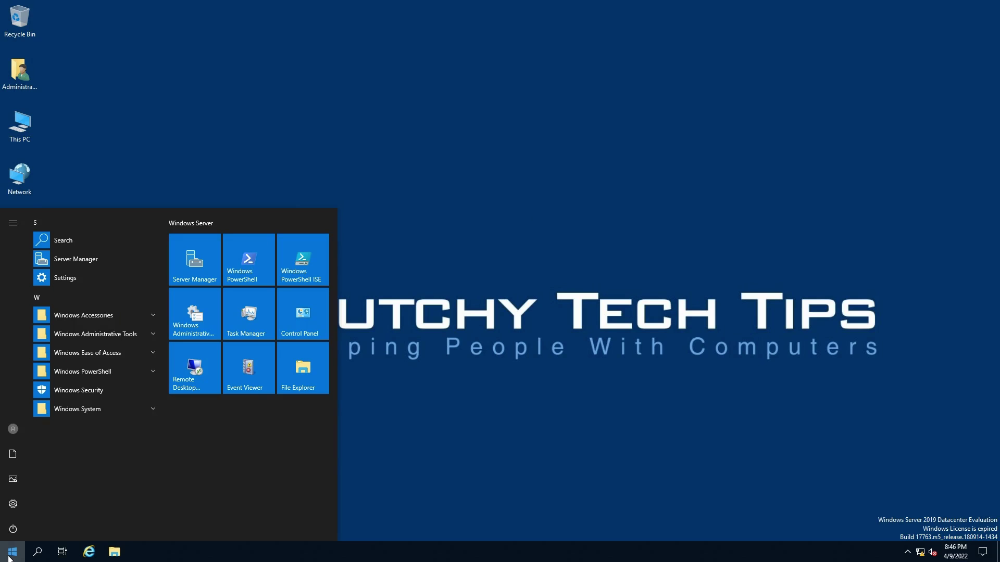
text(Active Directory)
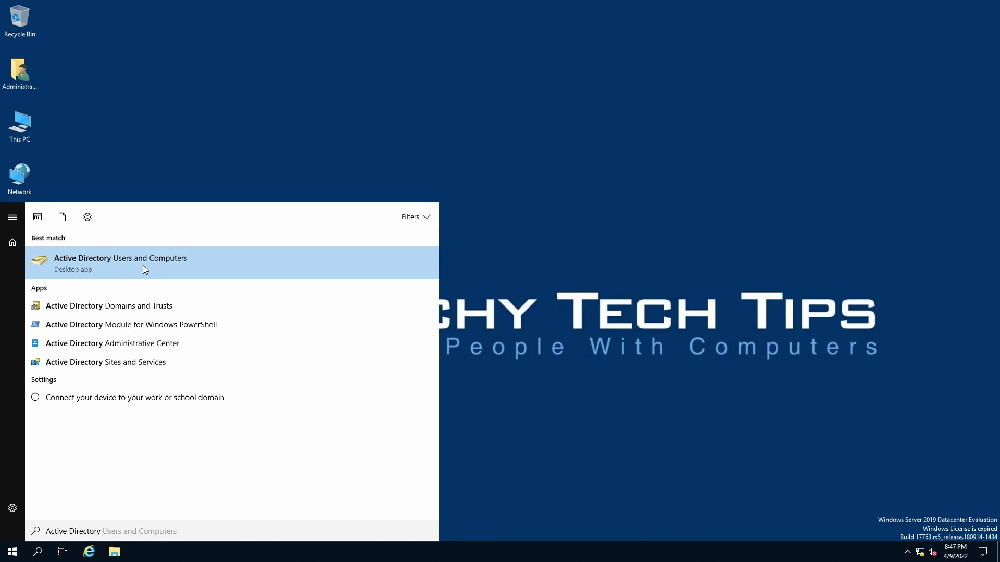
Launch the Active Directory Users and Computers best match from the 'Active Directory' search results.
click(143, 267)
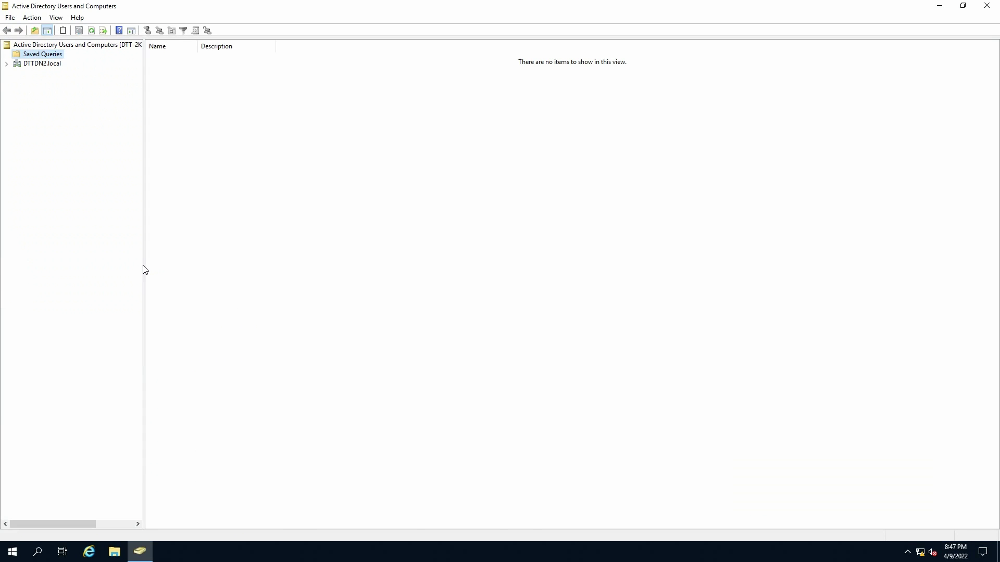